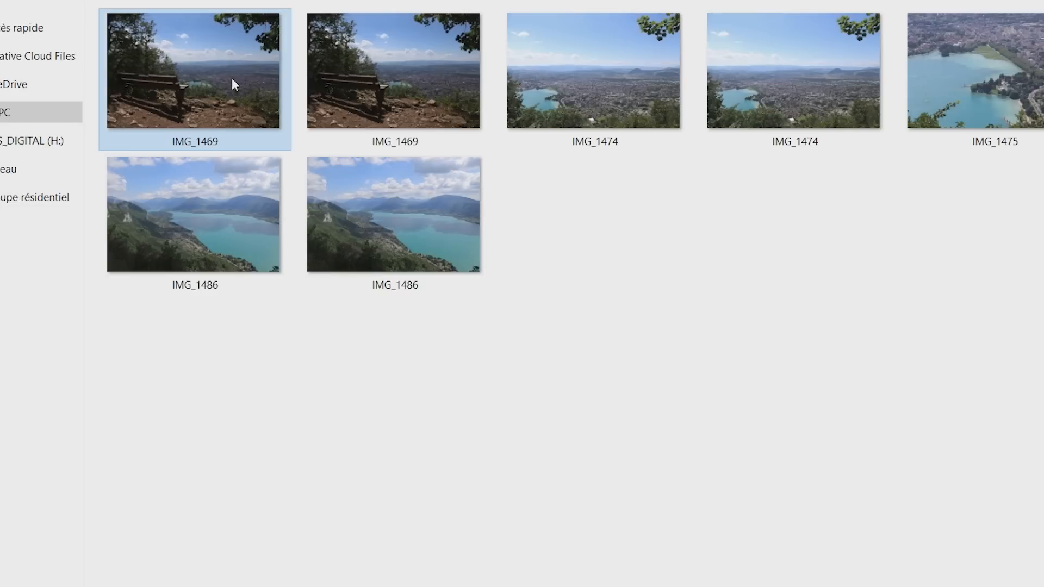
- Open the raw photo IMG_1469 from the photo folder with Adobe Photoshop
{"action": "right_click", "coordinate": [226, 77]}
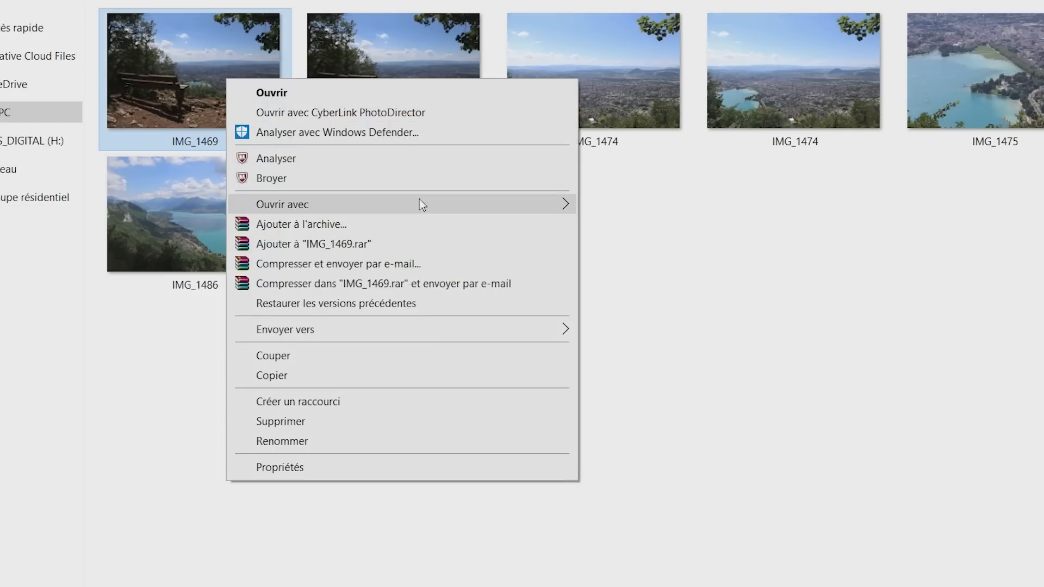
{"action": "mouse_move", "coordinate": [531, 212]}
{"action": "left_click", "coordinate": [690, 206]}
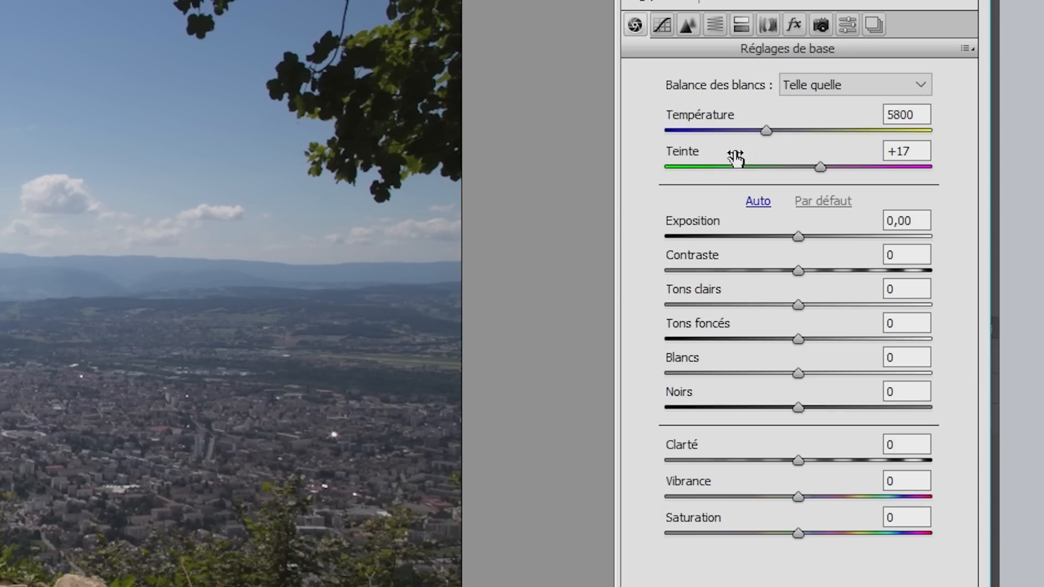
- Warm the bench photo's white balance by setting the temperature to 8300 and the tint to +10
{"action": "left_click", "coordinate": [767, 131]}
{"action": "left_click_drag", "start_coordinate": [768, 136], "coordinate": [812, 126]}
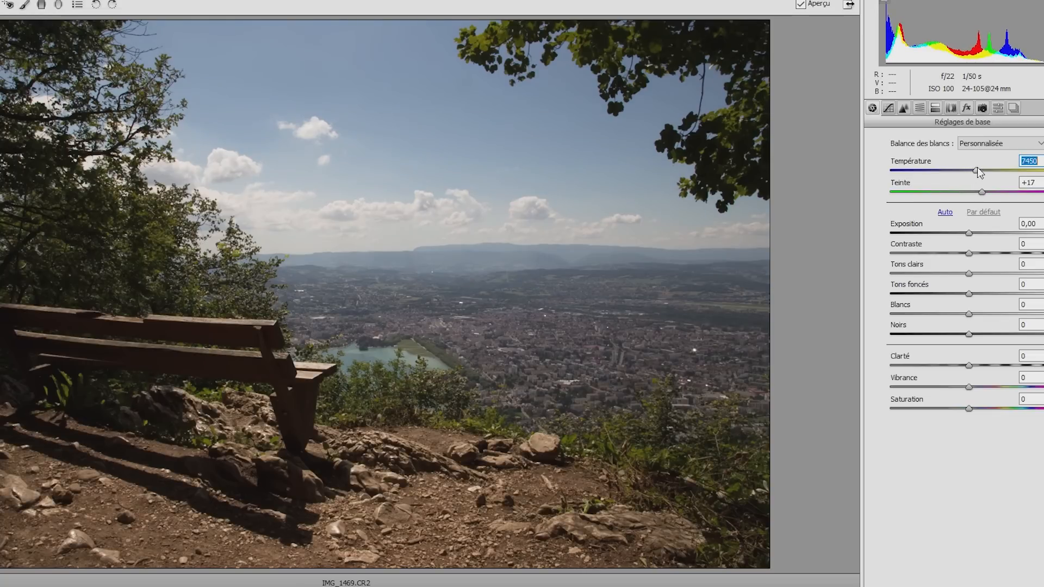
{"action": "left_click_drag", "start_coordinate": [977, 169], "coordinate": [969, 194]}
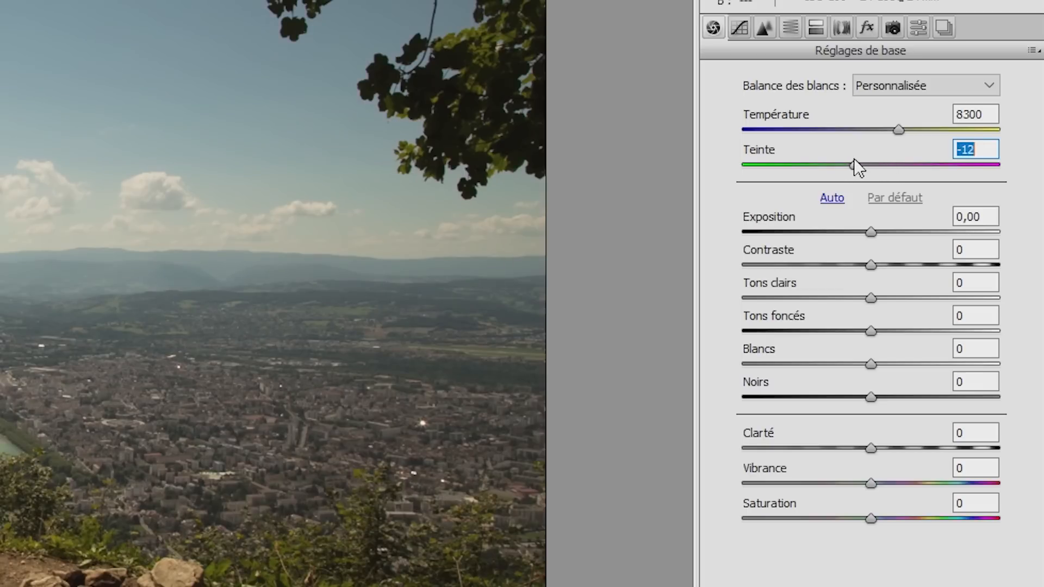
{"action": "left_click_drag", "start_coordinate": [856, 166], "coordinate": [785, 187]}
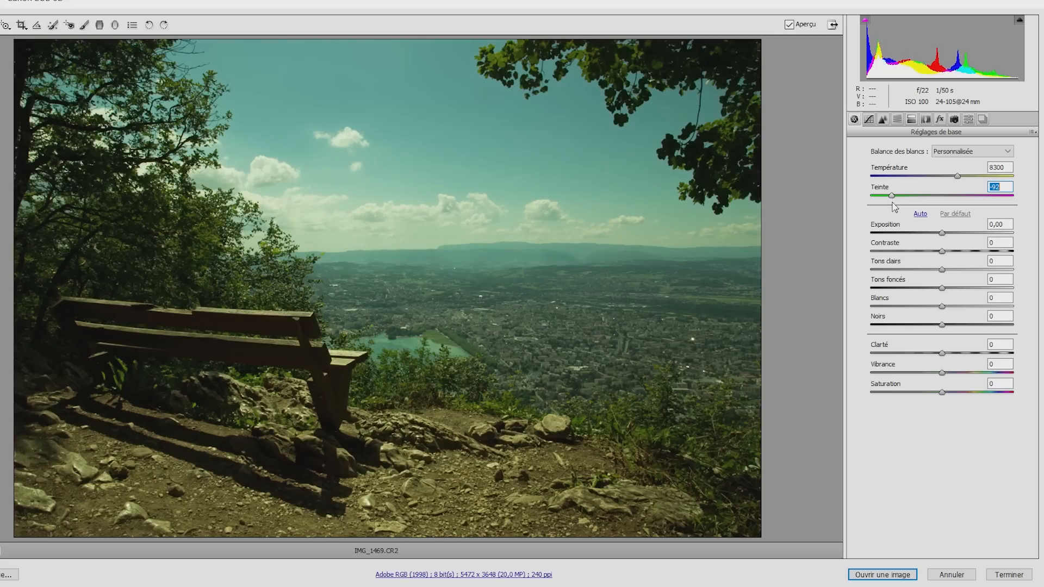
{"action": "left_click_drag", "start_coordinate": [894, 207], "coordinate": [949, 205]}
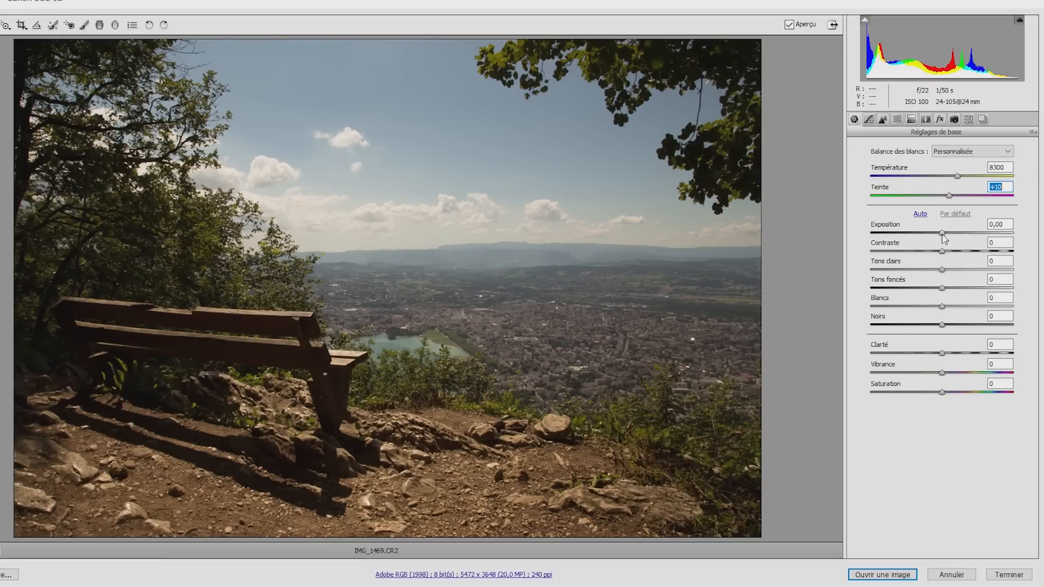
- Brighten the bench photo by setting the exposure to +0.70
{"action": "mouse_move", "coordinate": [944, 238]}
{"action": "left_mouse_down"}
{"action": "mouse_move", "coordinate": [927, 237]}
{"action": "mouse_move", "coordinate": [970, 237]}
{"action": "mouse_move", "coordinate": [959, 240]}
{"action": "left_mouse_up"}
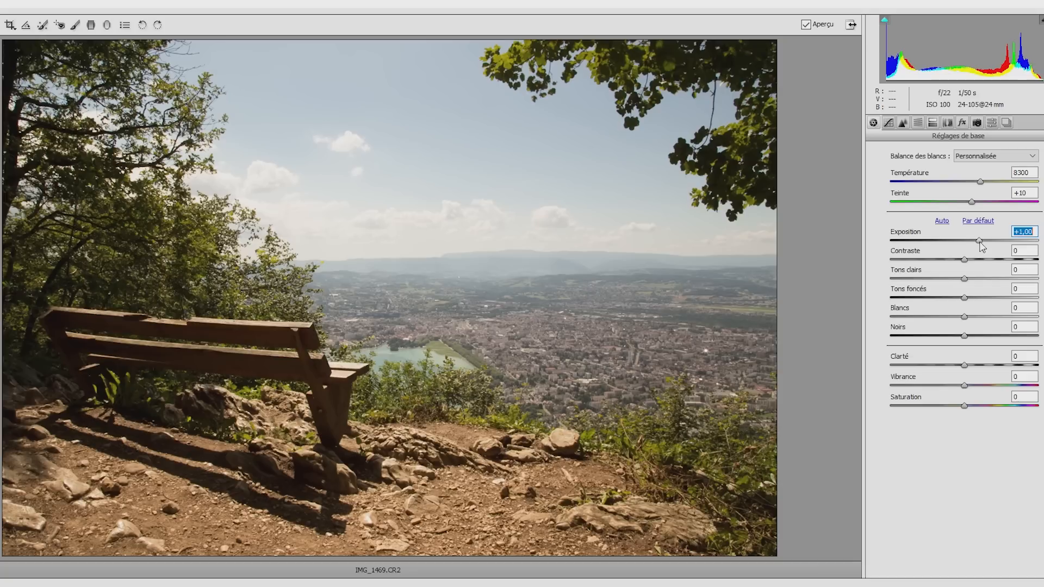
{"action": "left_click_drag", "start_coordinate": [870, 338], "coordinate": [866, 342]}
{"action": "left_click_drag", "start_coordinate": [979, 247], "coordinate": [976, 244]}
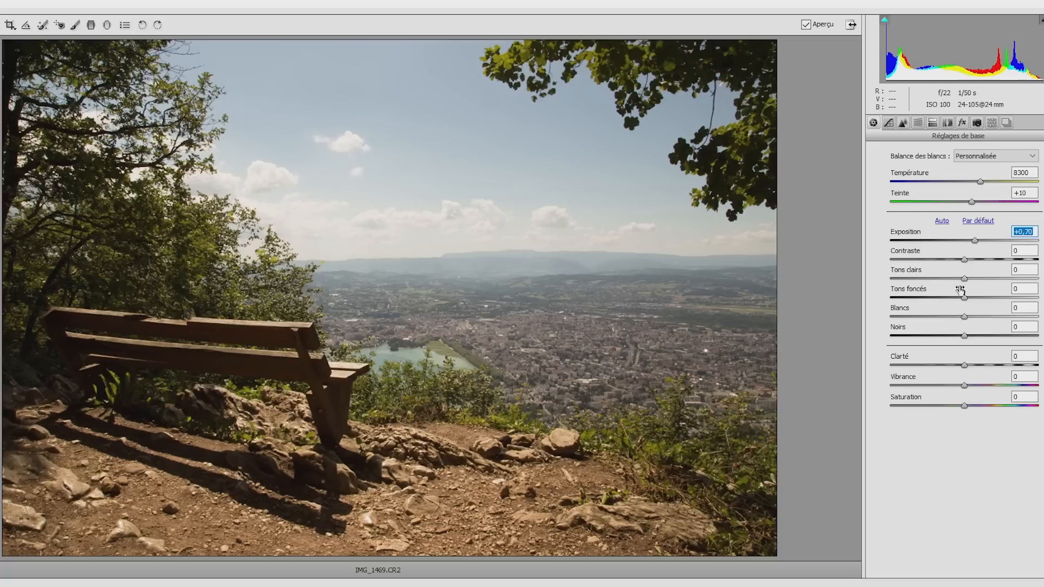
- Balance the tonal range with highlights at -79, shadows at +33, whites at +43 and blacks at -11
{"action": "left_click_drag", "start_coordinate": [965, 283], "coordinate": [905, 280]}
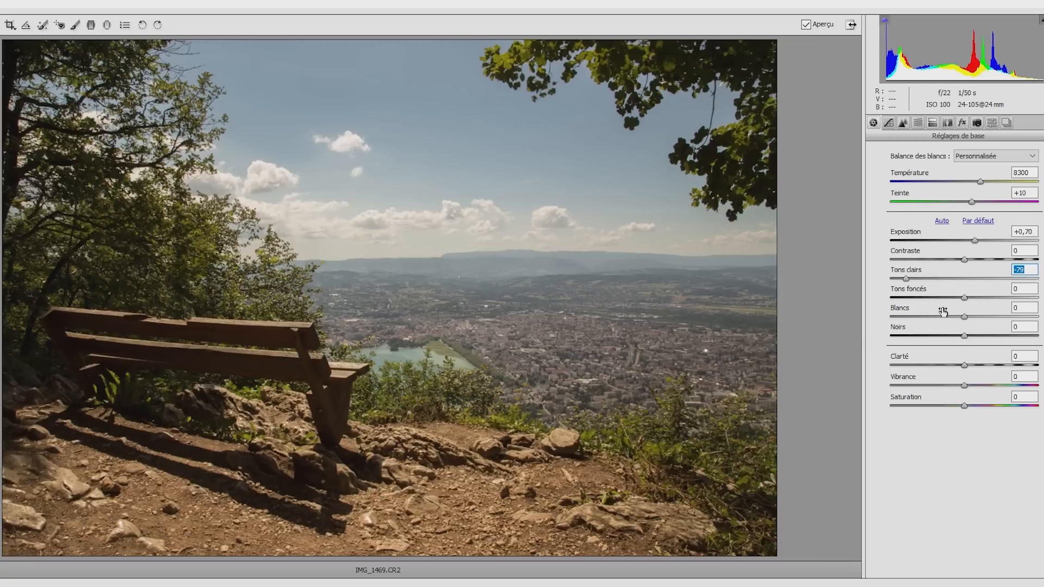
{"action": "left_click_drag", "start_coordinate": [966, 299], "coordinate": [1004, 302]}
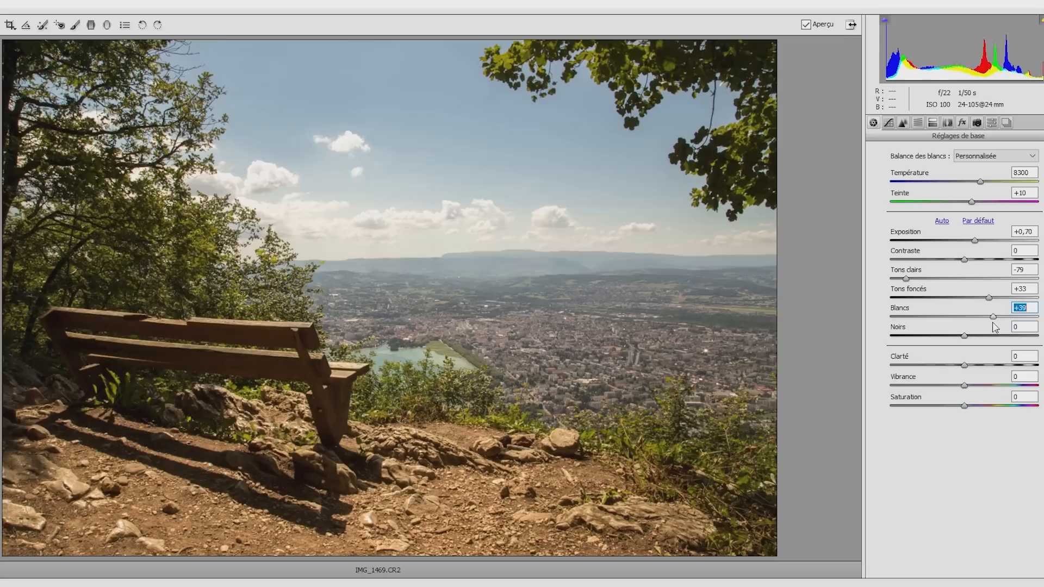
{"action": "left_click_drag", "start_coordinate": [981, 329], "coordinate": [997, 325]}
{"action": "left_click_drag", "start_coordinate": [964, 335], "coordinate": [955, 335]}
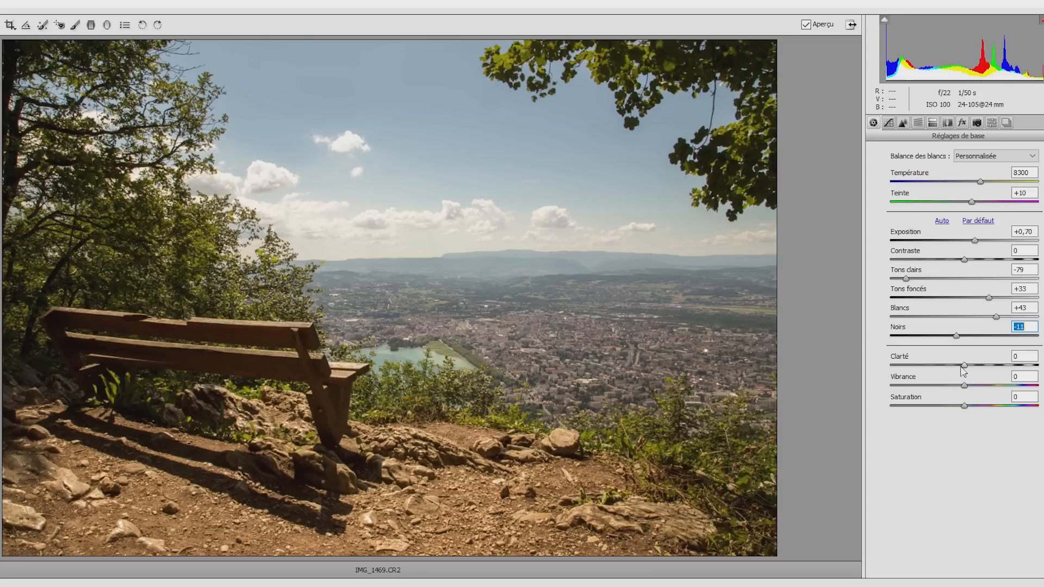
- Set the clarity to +10 and the vibrance to +29
{"action": "left_click_drag", "start_coordinate": [964, 365], "coordinate": [1041, 365]}
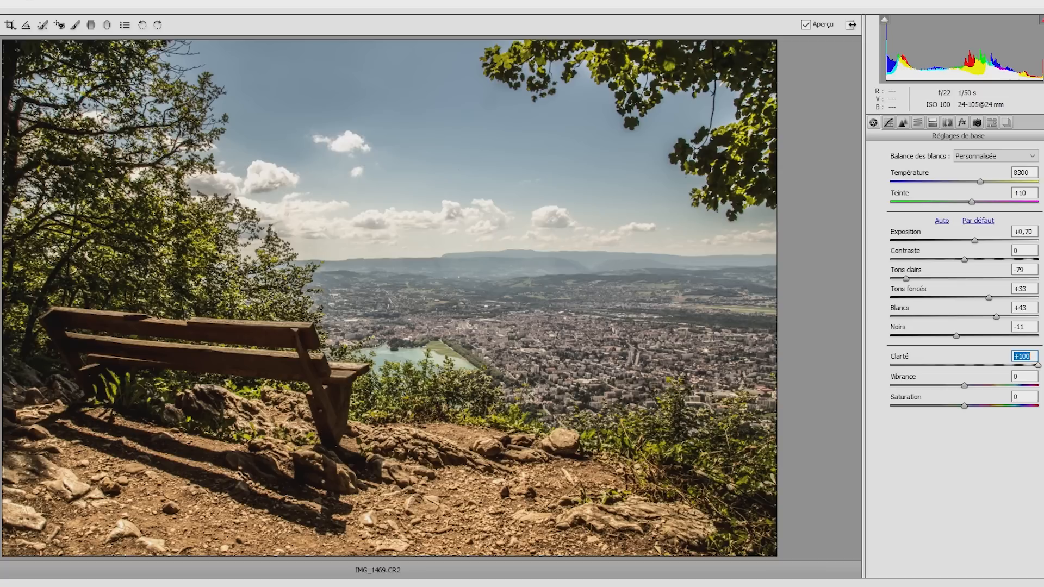
{"action": "left_click_drag", "start_coordinate": [1038, 365], "coordinate": [972, 382]}
{"action": "left_click", "coordinate": [965, 387]}
{"action": "left_click_drag", "start_coordinate": [676, 325], "coordinate": [717, 338]}
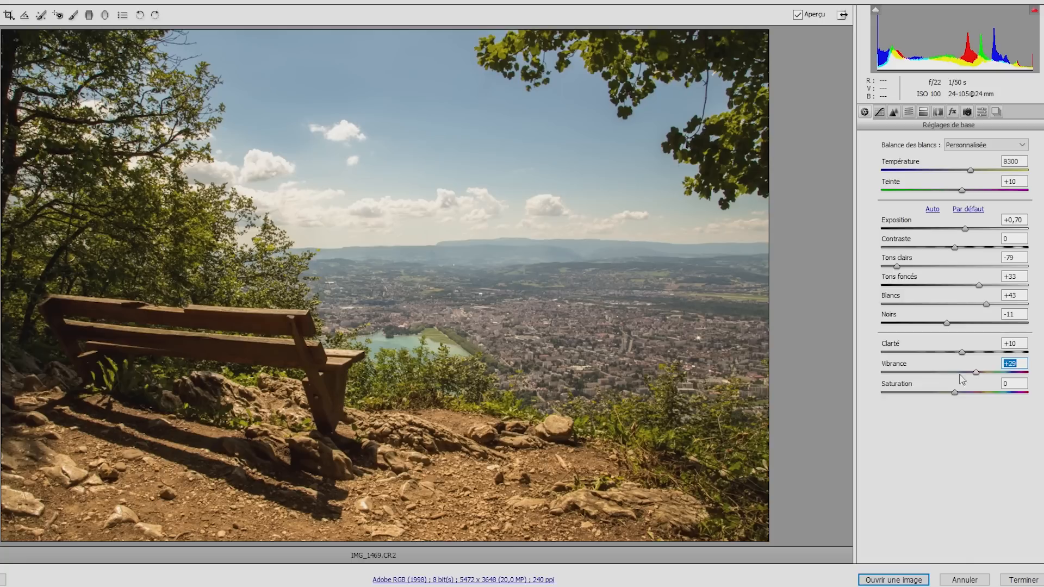
- Compare the bench photo with and without the raw adjustments using the preview option
{"action": "left_click", "coordinate": [797, 16]}
{"action": "left_click", "coordinate": [798, 16]}
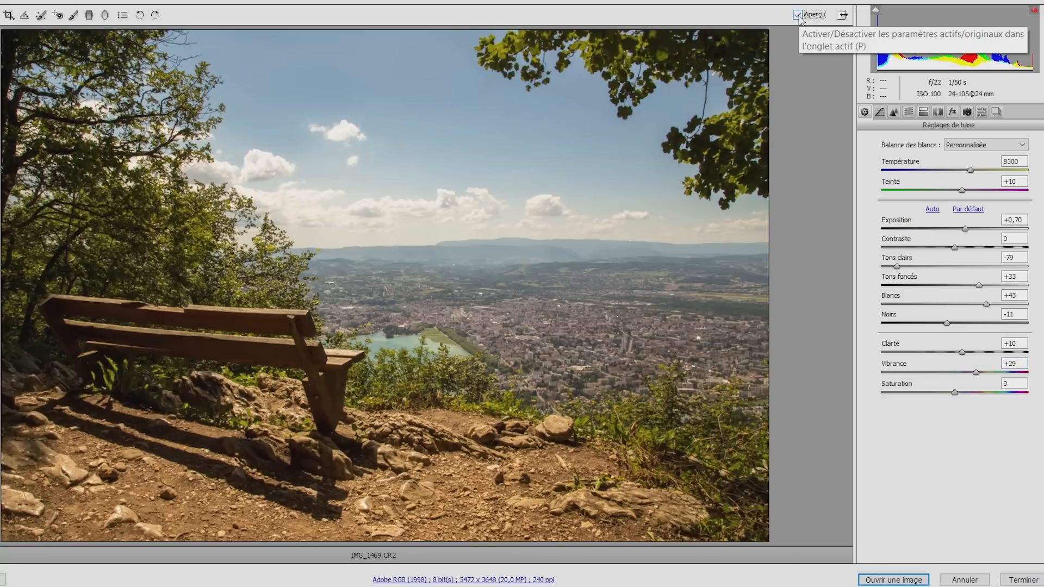
{"action": "left_click", "coordinate": [798, 15]}
{"action": "left_click", "coordinate": [798, 15]}
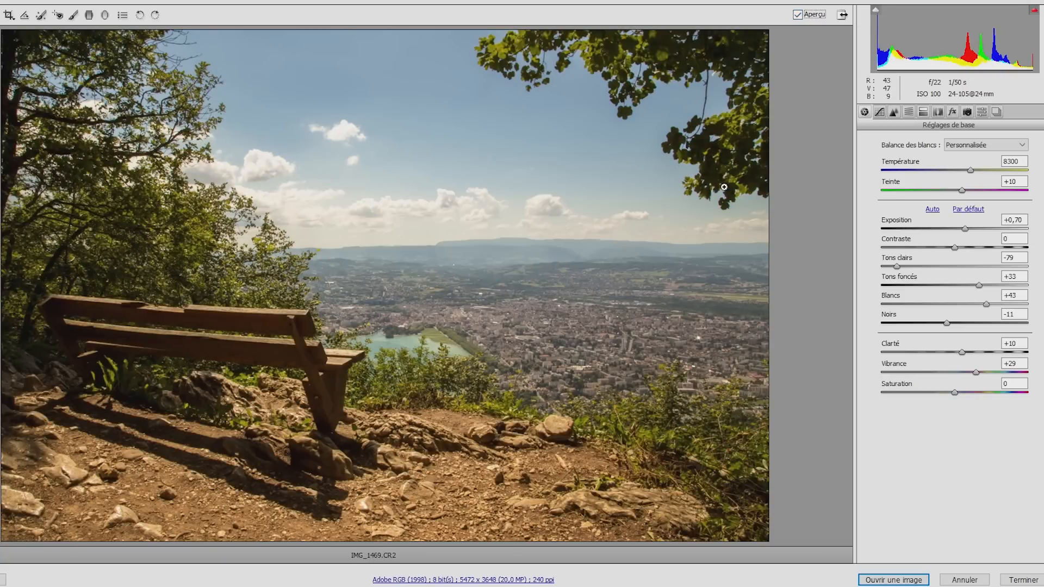
- Enable chromatic aberration removal in the lens corrections, checking the rocks at close range
{"action": "left_click_drag", "start_coordinate": [367, 413], "coordinate": [515, 498]}
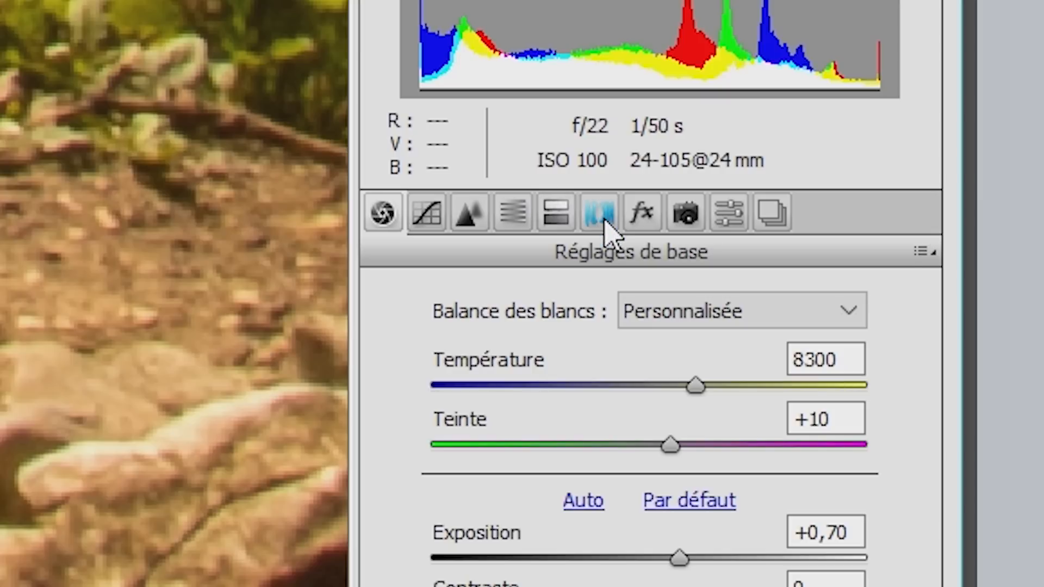
{"action": "left_click", "coordinate": [601, 214]}
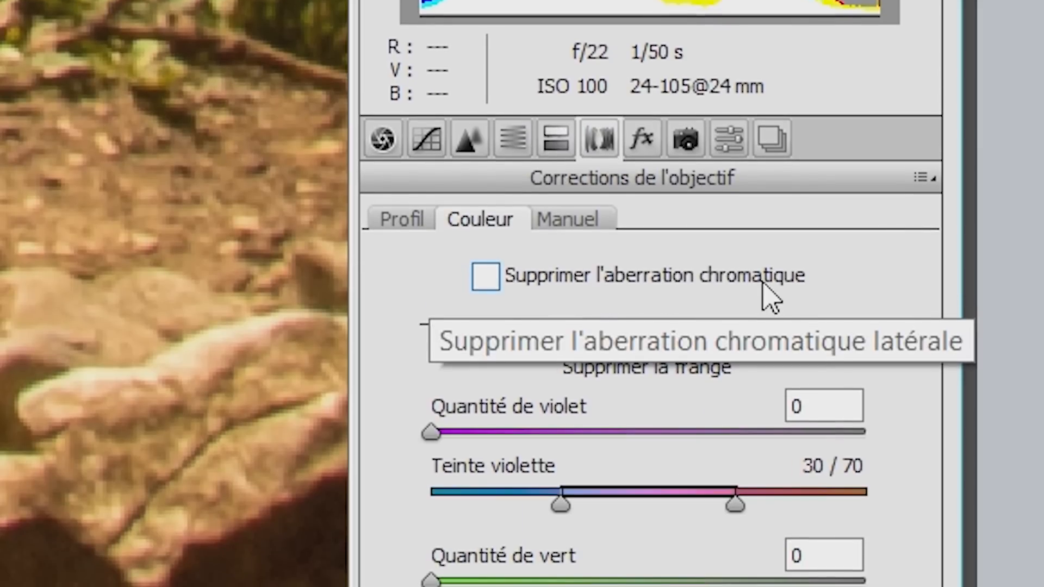
{"action": "left_click", "coordinate": [486, 276]}
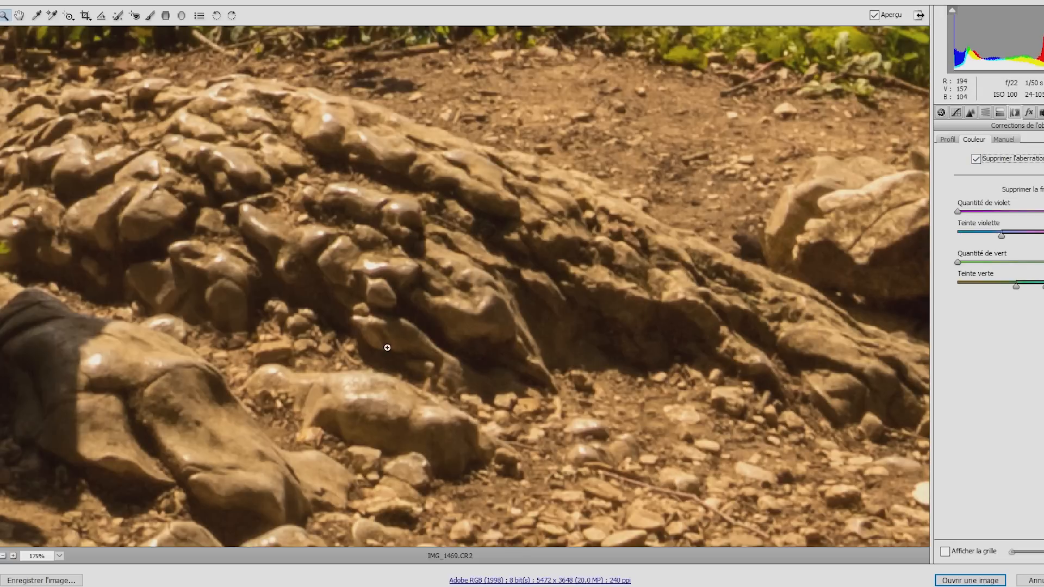
{"action": "left_click", "coordinate": [3, 556]}
{"action": "left_click", "coordinate": [3, 556]}
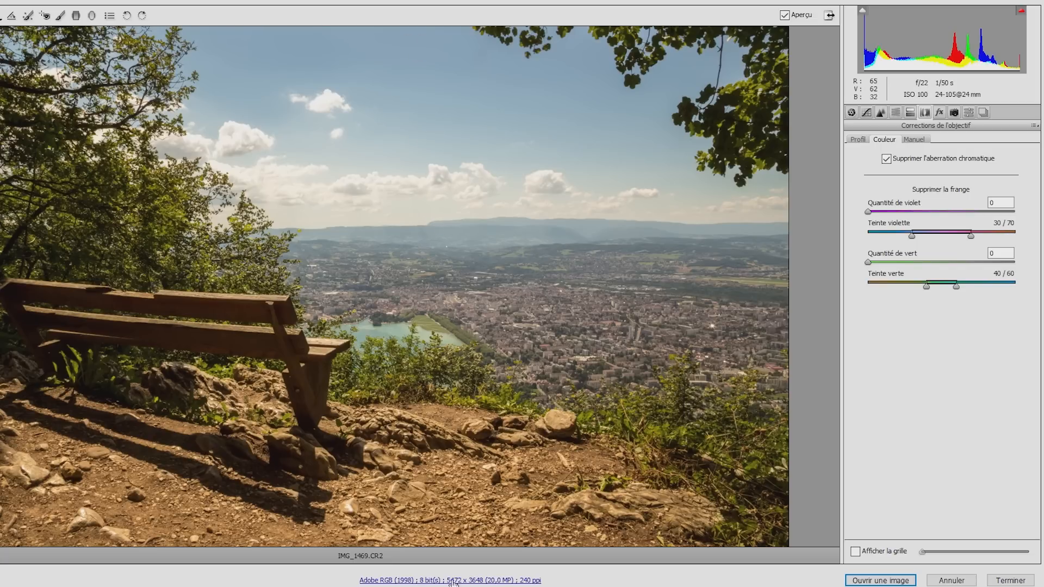
- Apply a graduated filter over the sky, fading out near the horizon, and set its exposure to -0.70
{"action": "key", "text": "g"}
{"action": "left_click_drag", "start_coordinate": [402, 179], "coordinate": [403, 250]}
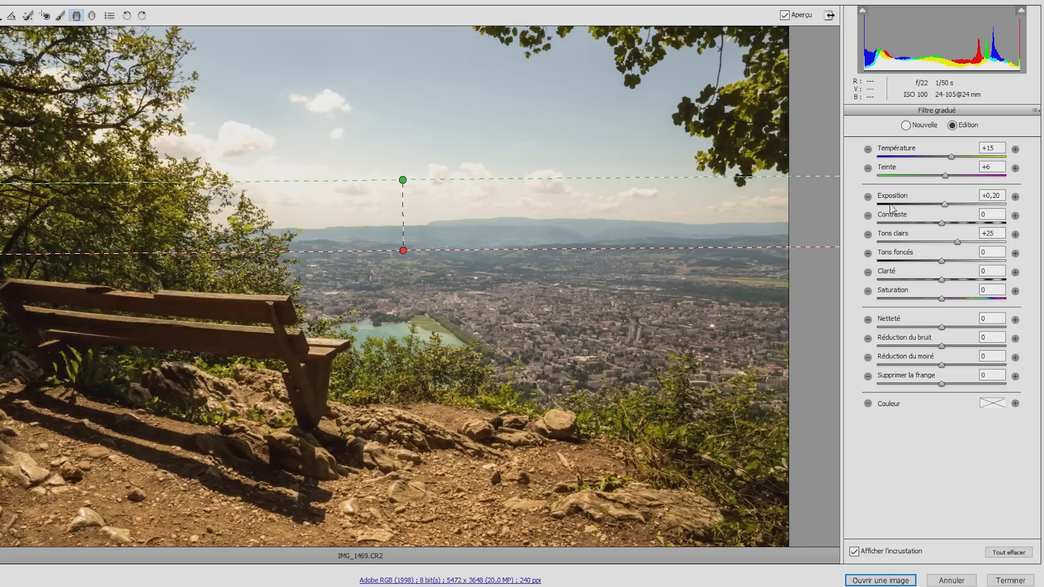
{"action": "left_click_drag", "start_coordinate": [944, 205], "coordinate": [930, 209]}
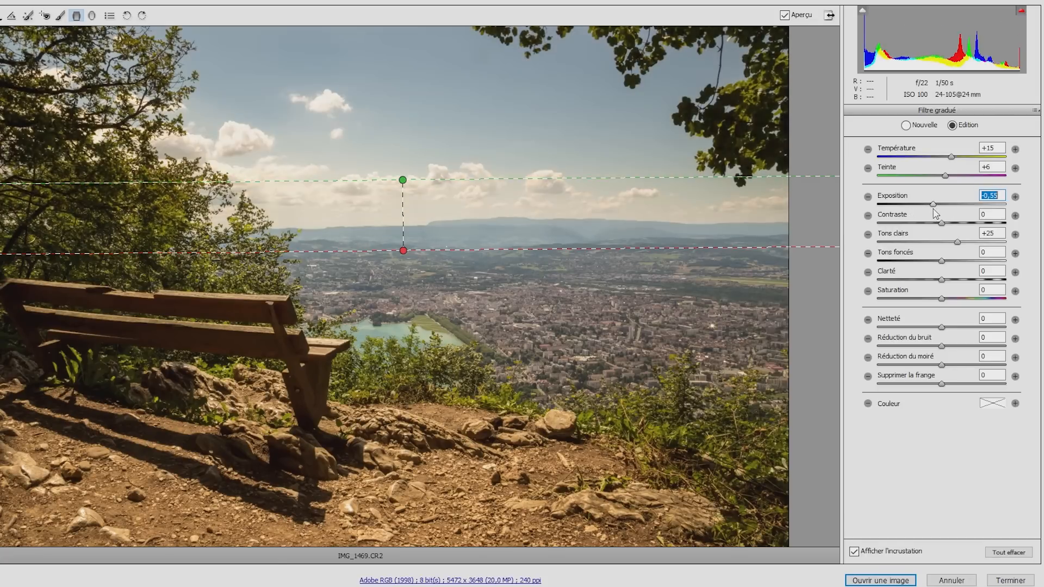
- Shift the sky filter's temperature toward blue and its tint toward green, and lower its highlights
{"action": "left_click_drag", "start_coordinate": [951, 157], "coordinate": [923, 201]}
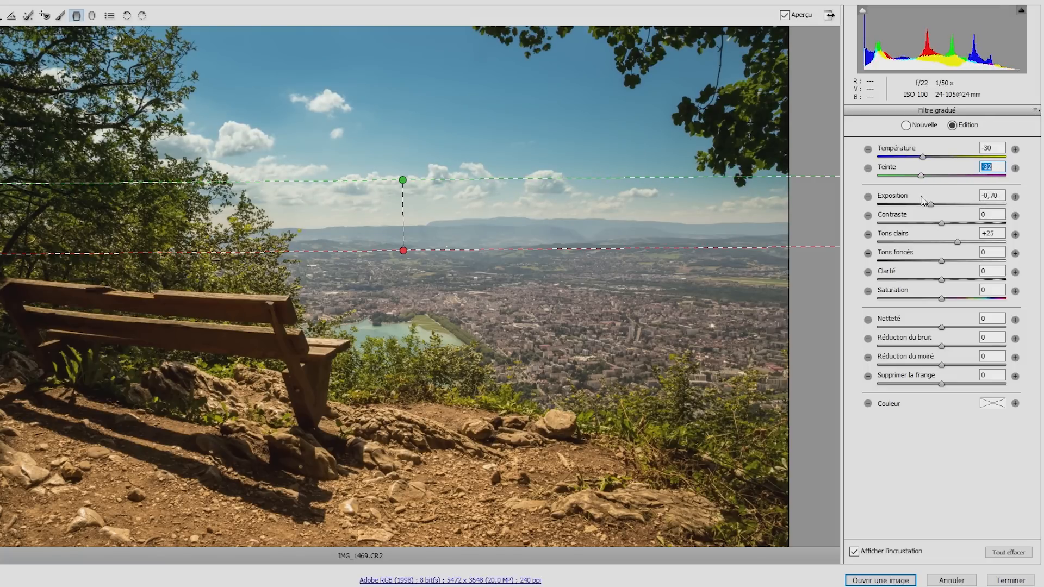
{"action": "mouse_move", "coordinate": [923, 157]}
{"action": "left_mouse_down"}
{"action": "mouse_move", "coordinate": [953, 162]}
{"action": "mouse_move", "coordinate": [911, 158]}
{"action": "left_mouse_up"}
{"action": "left_click_drag", "start_coordinate": [922, 177], "coordinate": [932, 186]}
{"action": "left_click_drag", "start_coordinate": [955, 246], "coordinate": [913, 242]}
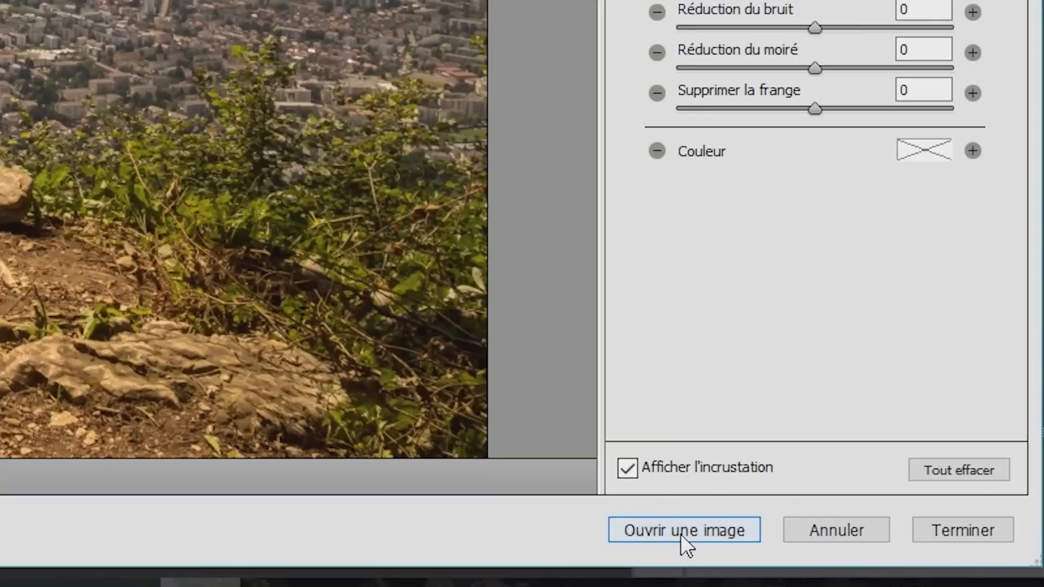
- Open the developed image in Photoshop and crop it to a wider format, trimming strips of upper sky and lower ground
{"action": "left_click", "coordinate": [885, 582]}
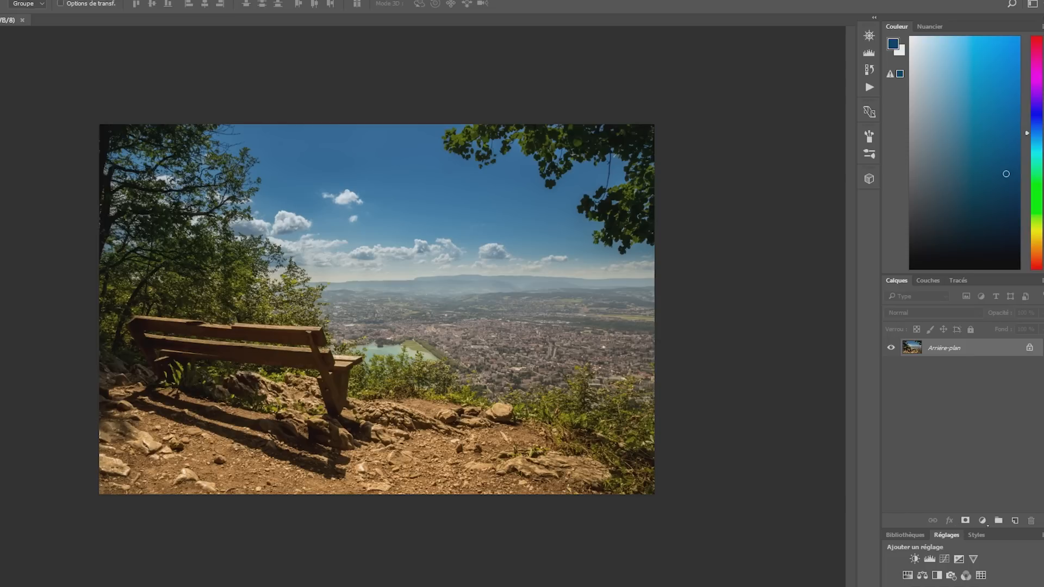
{"action": "key", "text": "c"}
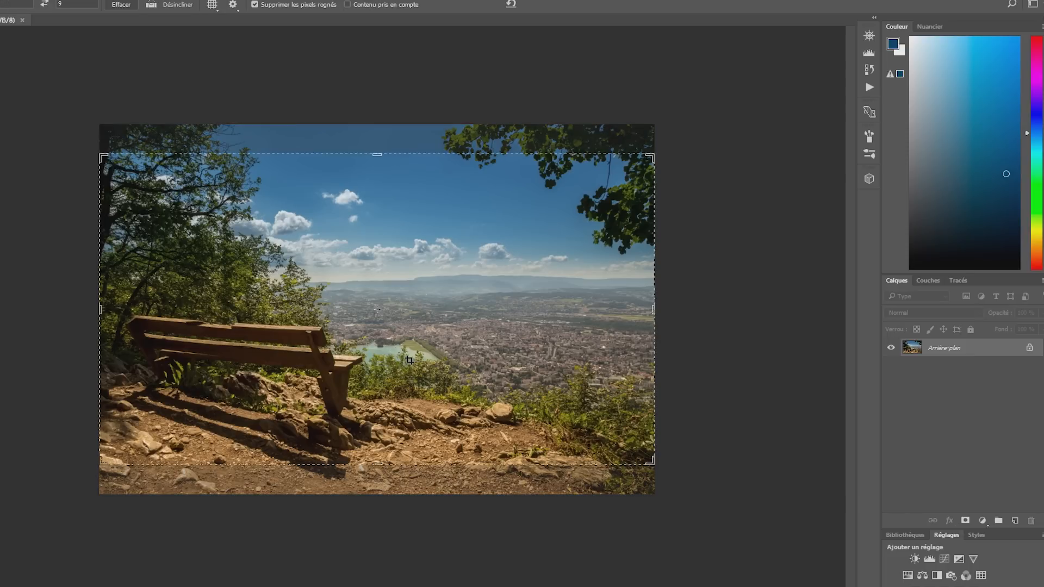
{"action": "left_click_drag", "start_coordinate": [438, 308], "coordinate": [439, 314]}
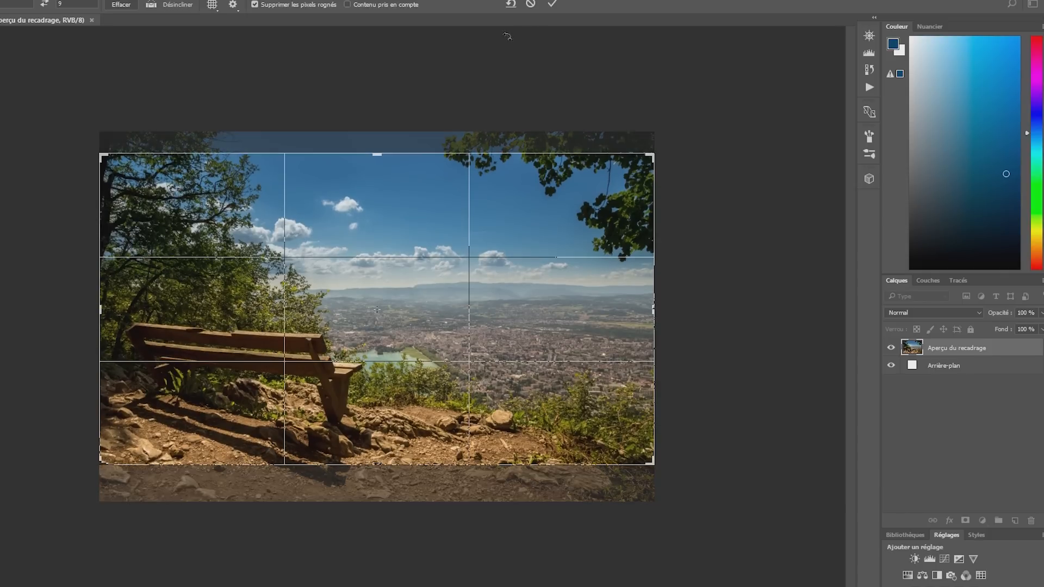
{"action": "left_click", "coordinate": [552, 5]}
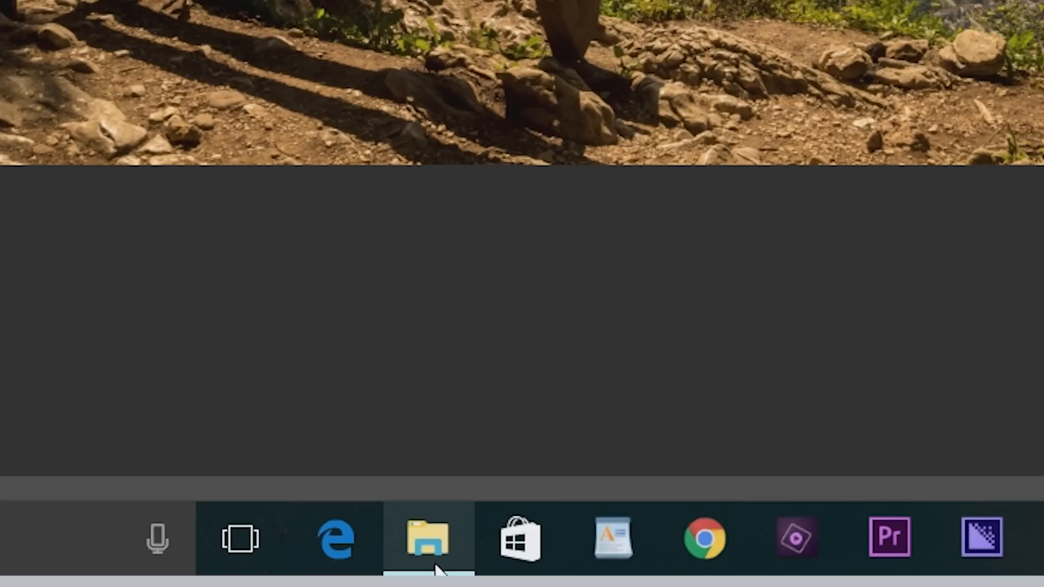
- Return to File Explorer, open the raw photo IMG_1486 with Adobe Photoshop CC 2017, and enlarge the raw editor to full screen
{"action": "left_click", "coordinate": [436, 566]}
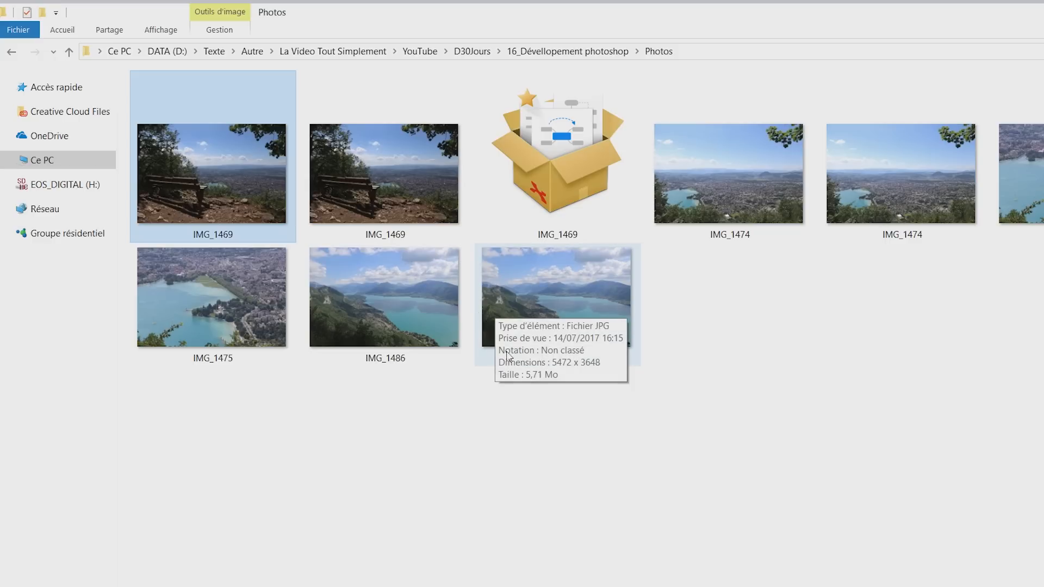
{"action": "left_click", "coordinate": [378, 312]}
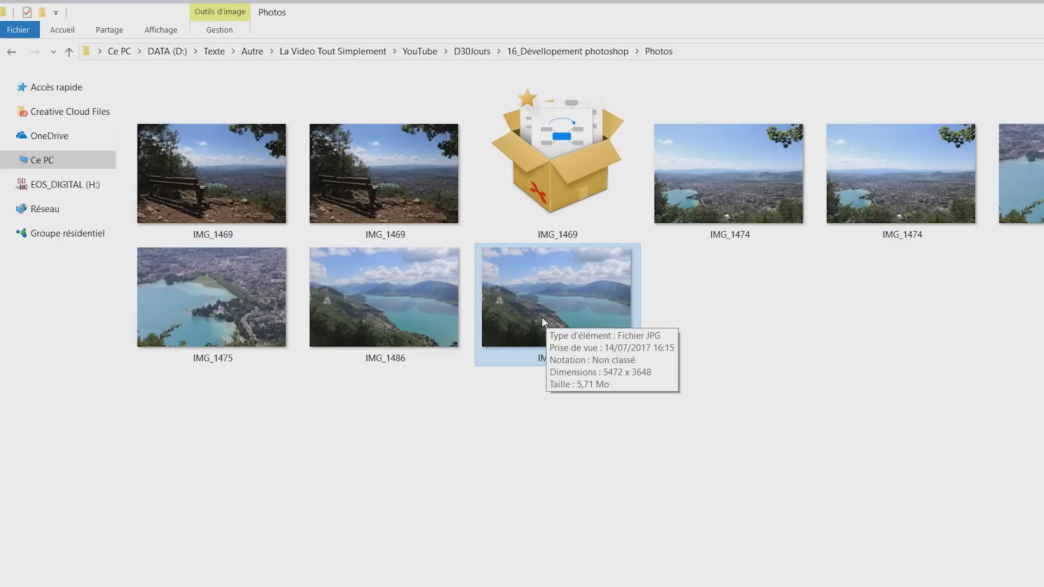
{"action": "left_click", "coordinate": [408, 286]}
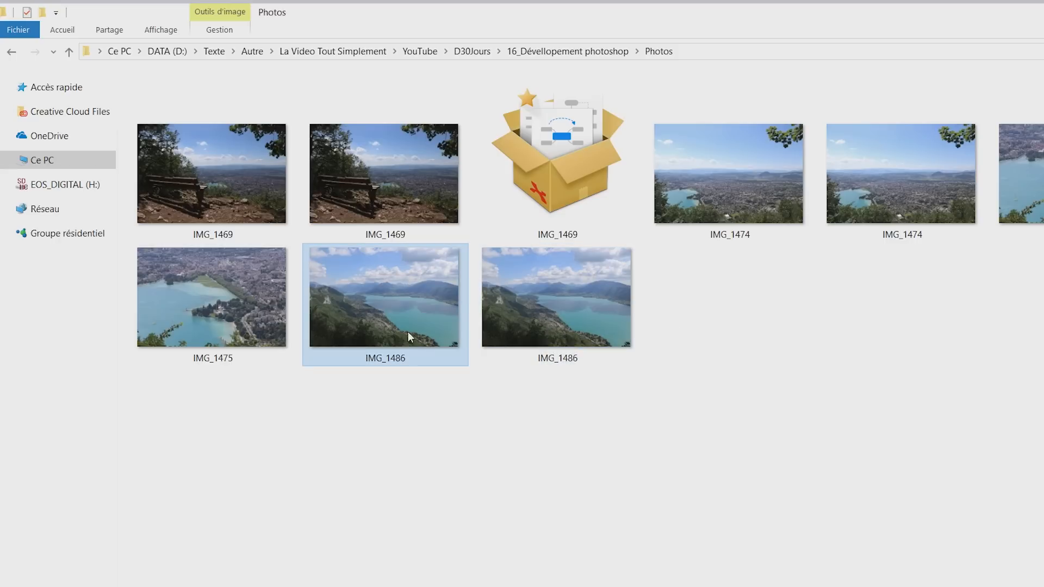
{"action": "right_click", "coordinate": [373, 288]}
{"action": "mouse_move", "coordinate": [609, 390]}
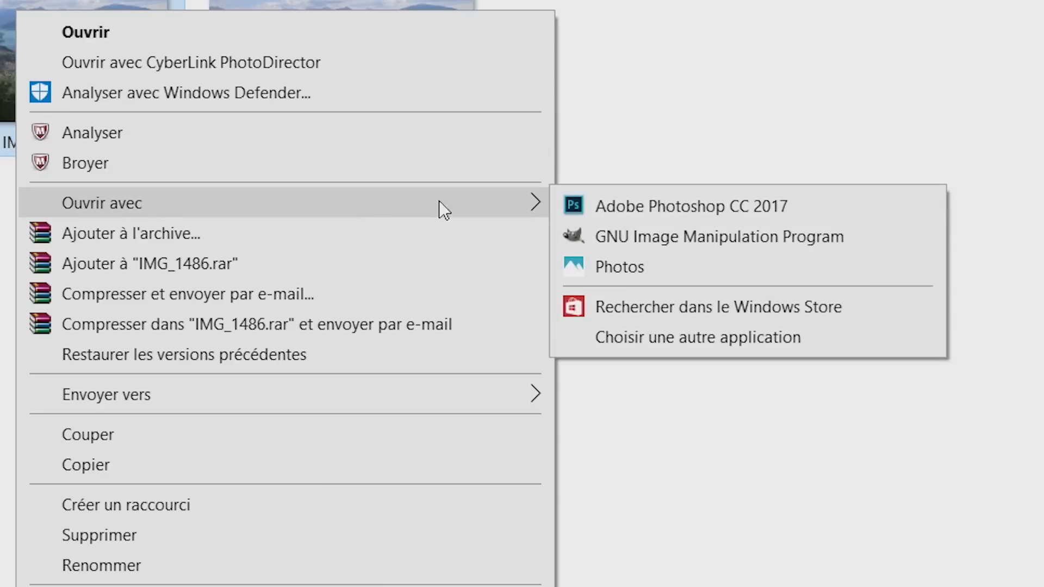
{"action": "left_click", "coordinate": [647, 213]}
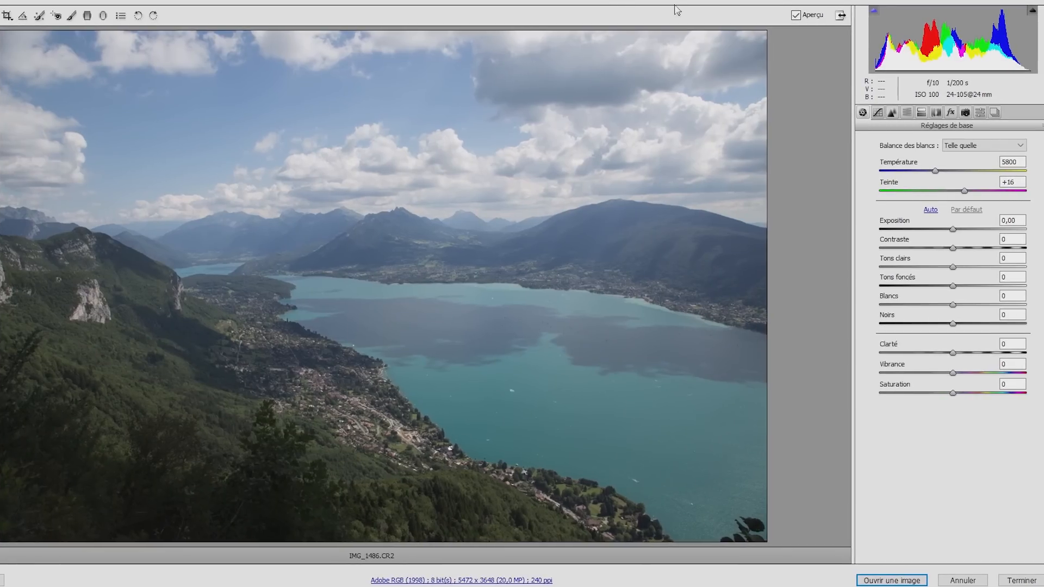
{"action": "left_click", "coordinate": [842, 15]}
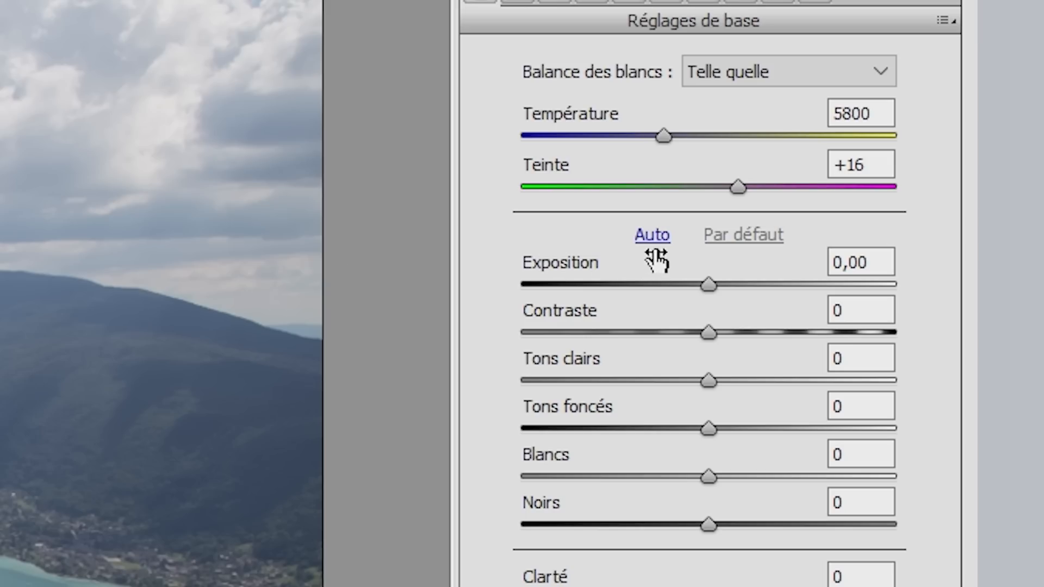
- Apply automatic tone settings to the lake photo, and refine them with exposure at -0.20 and highlights at -52
{"action": "left_click", "coordinate": [653, 237]}
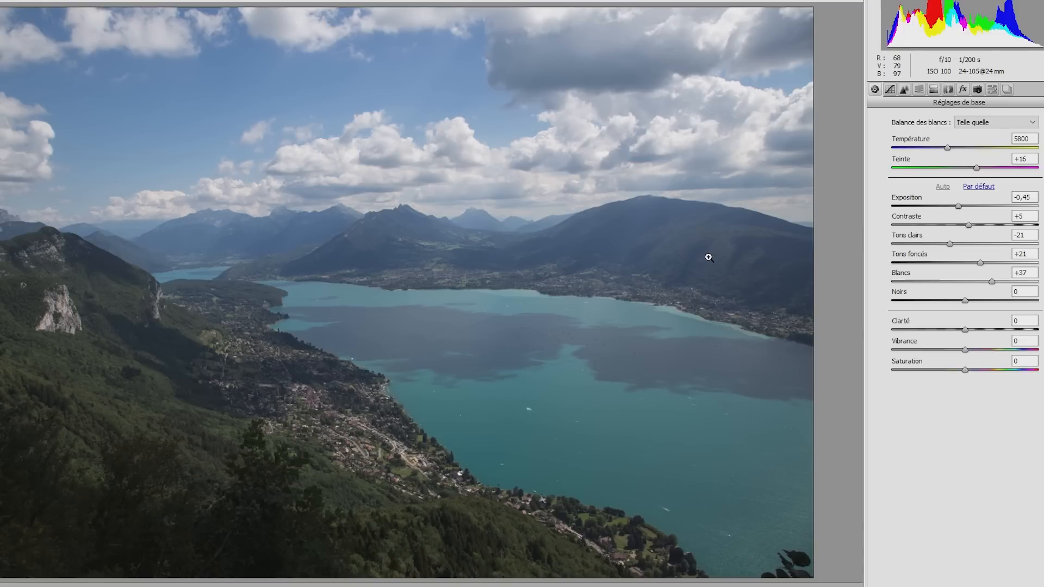
{"action": "left_click_drag", "start_coordinate": [961, 210], "coordinate": [929, 248]}
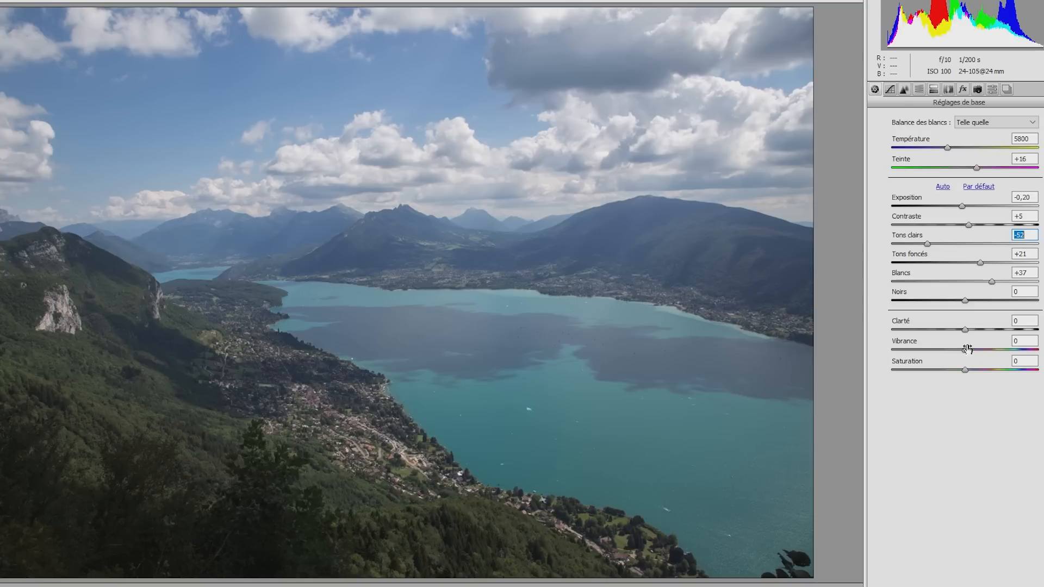
- Set the lake photo's blacks to -4, clarity to +8 and vibrance to +36, and enable chromatic aberration removal
{"action": "left_click_drag", "start_coordinate": [966, 353], "coordinate": [961, 303]}
{"action": "left_click_drag", "start_coordinate": [281, 382], "coordinate": [387, 441]}
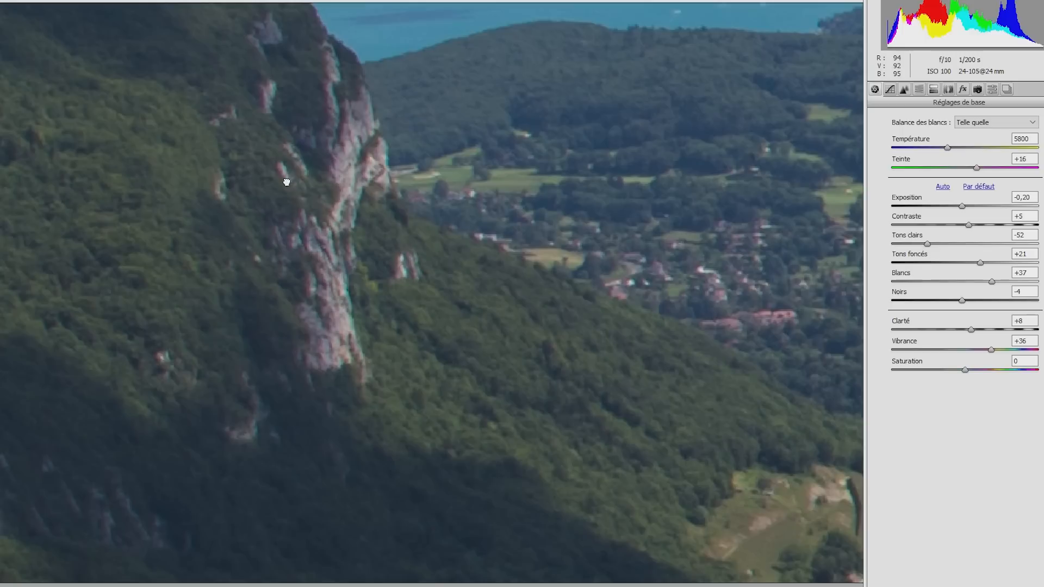
{"action": "left_click_drag", "start_coordinate": [284, 178], "coordinate": [309, 235]}
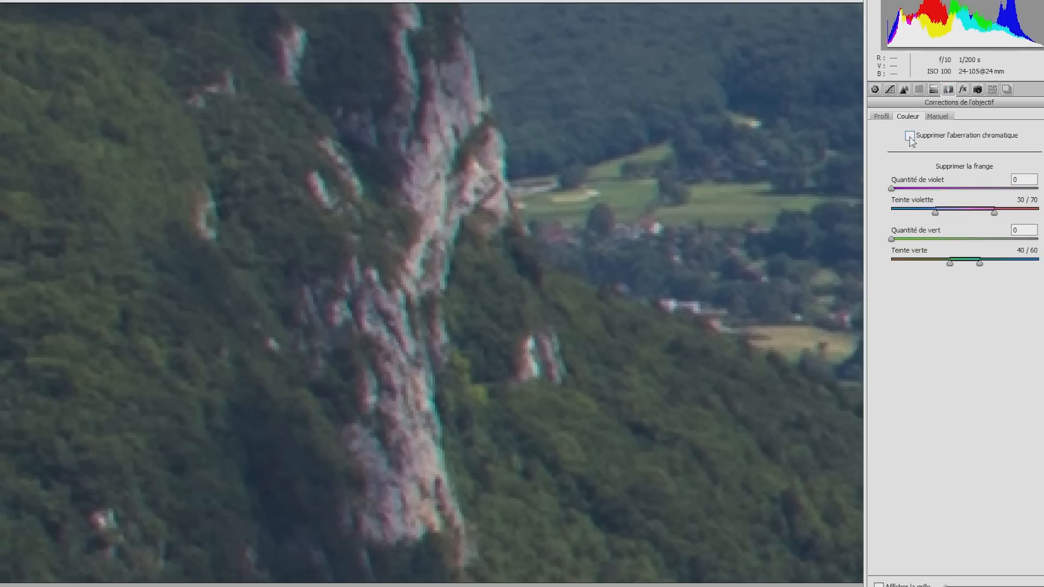
{"action": "left_click", "coordinate": [909, 136]}
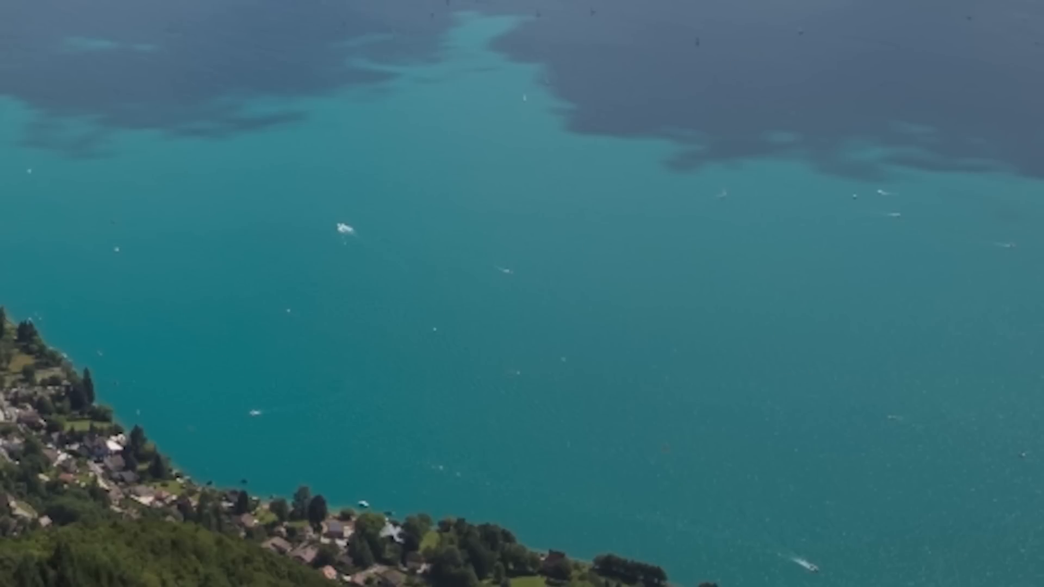
- In Photoshop, retouch away the boats and their wakes scattered over the open turquoise water with the healing brush
{"action": "scroll", "coordinate": [734, 447], "scroll_direction": "up", "scroll_amount": 5}
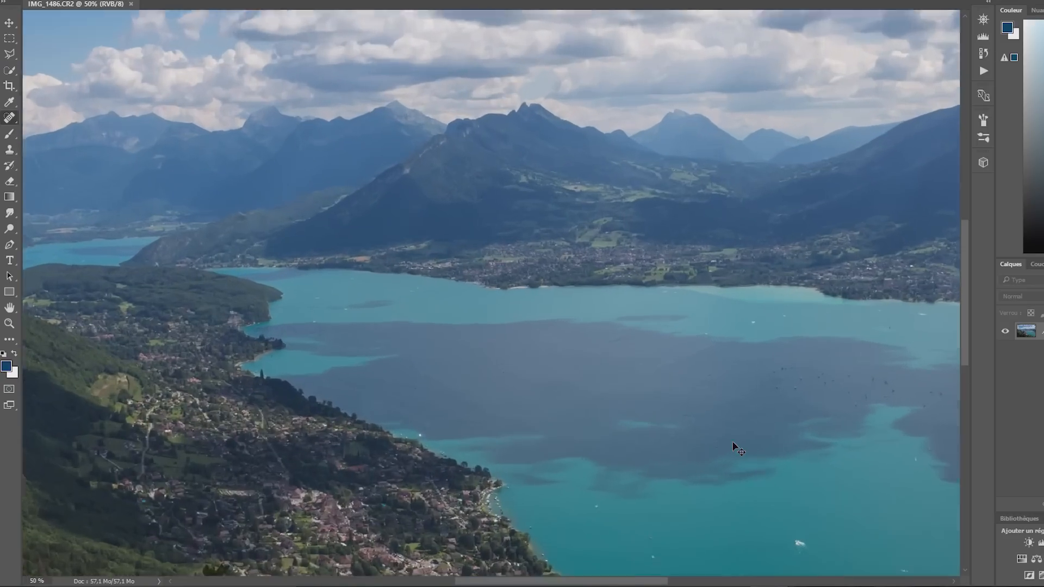
{"action": "scroll", "coordinate": [734, 447], "scroll_direction": "up", "scroll_amount": 1}
{"action": "left_click_drag", "start_coordinate": [965, 251], "coordinate": [964, 325]}
{"action": "mouse_move", "coordinate": [632, 582]}
{"action": "left_mouse_down"}
{"action": "mouse_move", "coordinate": [744, 550]}
{"action": "mouse_move", "coordinate": [687, 541]}
{"action": "left_mouse_up"}
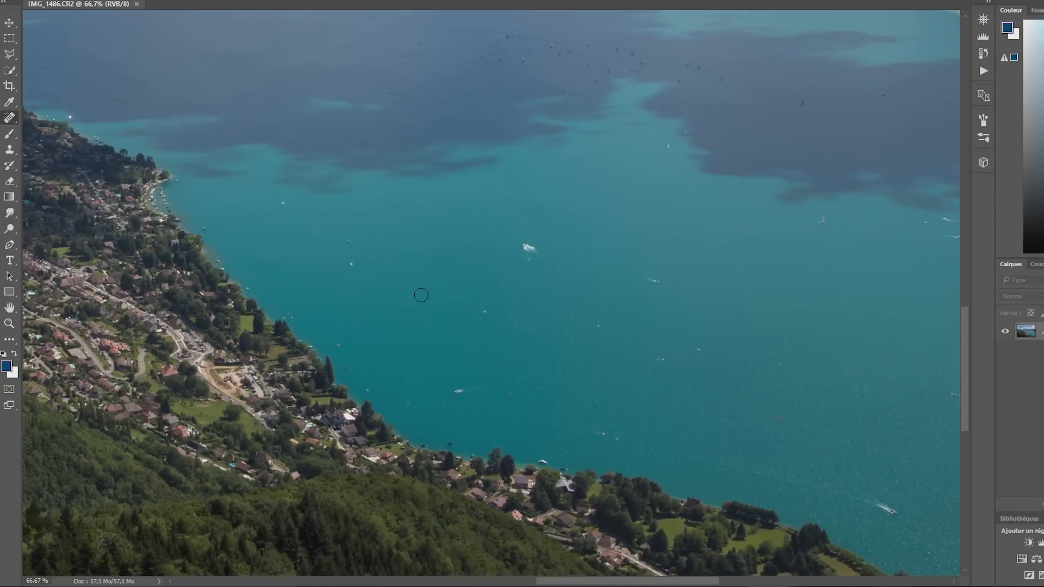
{"action": "left_click", "coordinate": [354, 263]}
{"action": "left_click", "coordinate": [349, 243]}
{"action": "left_click", "coordinate": [285, 201]}
{"action": "mouse_move", "coordinate": [521, 246]}
{"action": "left_mouse_down"}
{"action": "mouse_move", "coordinate": [545, 255]}
{"action": "mouse_move", "coordinate": [527, 236]}
{"action": "left_mouse_up"}
{"action": "left_click", "coordinate": [484, 310]}
{"action": "left_click_drag", "start_coordinate": [449, 389], "coordinate": [469, 388]}
{"action": "left_click", "coordinate": [598, 327]}
{"action": "left_click", "coordinate": [654, 282]}
{"action": "left_click", "coordinate": [700, 351]}
{"action": "left_click_drag", "start_coordinate": [880, 506], "coordinate": [893, 510]}
- Heal the remaining boats and bright specks on the far right of the lake and toward its upper part
{"action": "scroll", "coordinate": [707, 327], "scroll_direction": "right", "scroll_amount": 6}
{"action": "left_click_drag", "start_coordinate": [538, 230], "coordinate": [565, 237]}
{"action": "scroll", "coordinate": [544, 229], "scroll_direction": "up", "scroll_amount": 1}
{"action": "left_click", "coordinate": [262, 214]}
{"action": "scroll", "coordinate": [571, 232], "scroll_direction": "up", "scroll_amount": 2}
{"action": "scroll", "coordinate": [571, 232], "scroll_direction": "left", "scroll_amount": 10}
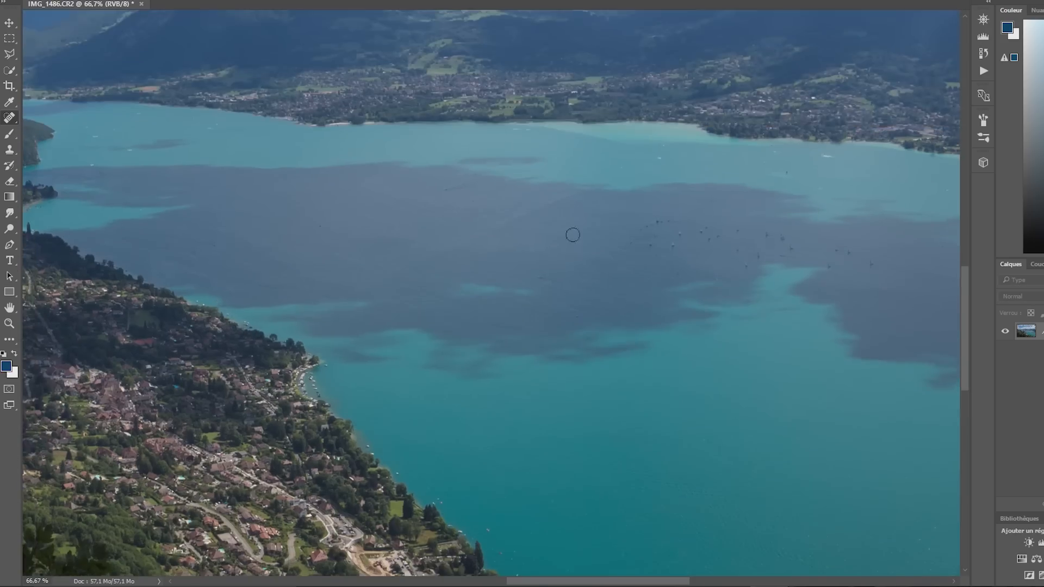
- Crop the lake image to a wider format at full width, trimming strips of upper sky and lower foreground
{"action": "scroll", "coordinate": [683, 225], "scroll_direction": "down", "scroll_amount": 3}
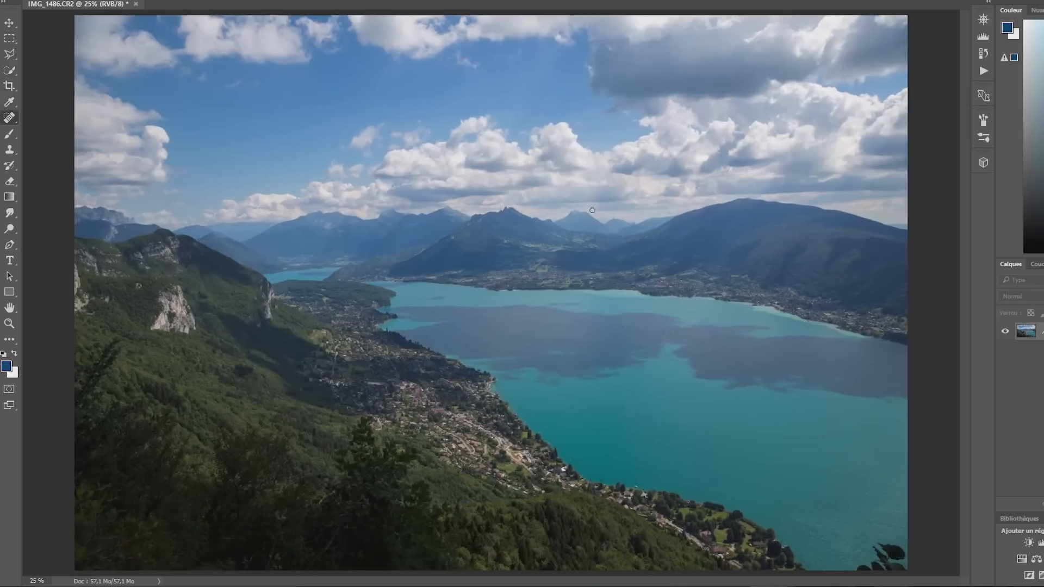
{"action": "left_click", "coordinate": [14, 88]}
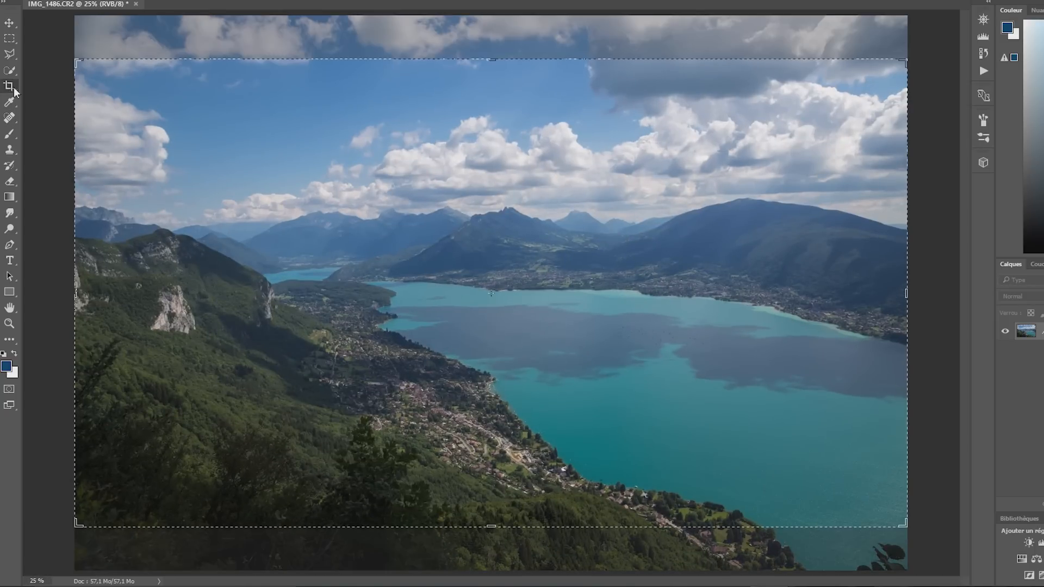
{"action": "mouse_move", "coordinate": [629, 309]}
{"action": "left_mouse_down"}
{"action": "mouse_move", "coordinate": [627, 322]}
{"action": "mouse_move", "coordinate": [624, 309]}
{"action": "left_mouse_up"}
{"action": "key", "text": "Return"}
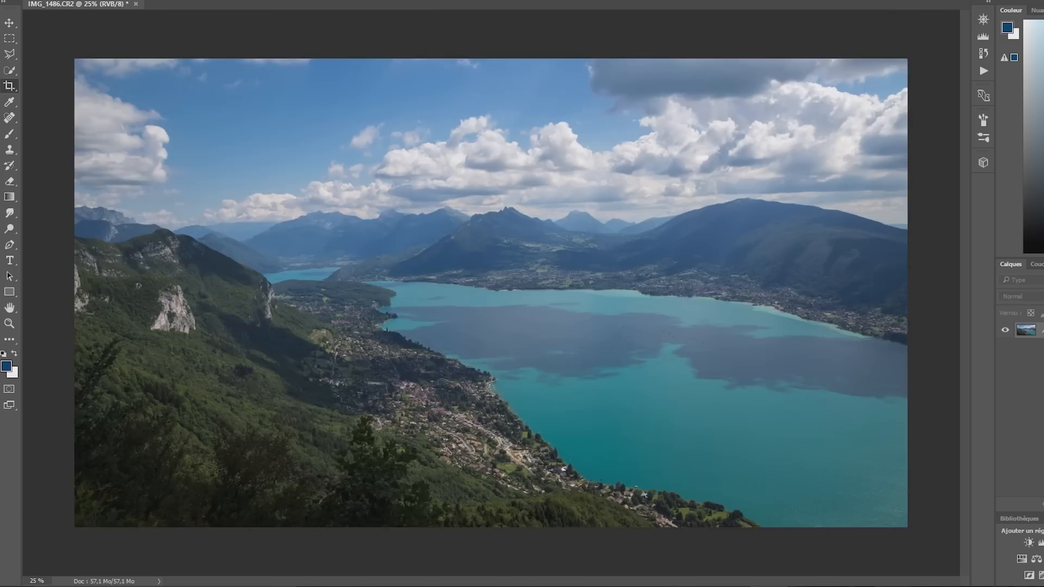